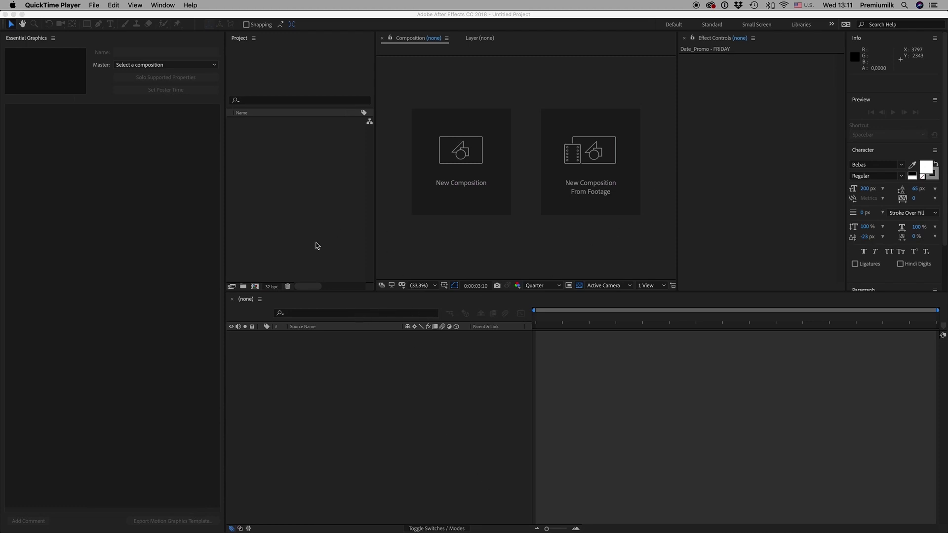
Step: Bring After Effects forward and open the Open dialog listing the Shared Folder's .mogrt templates
click(148, 171)
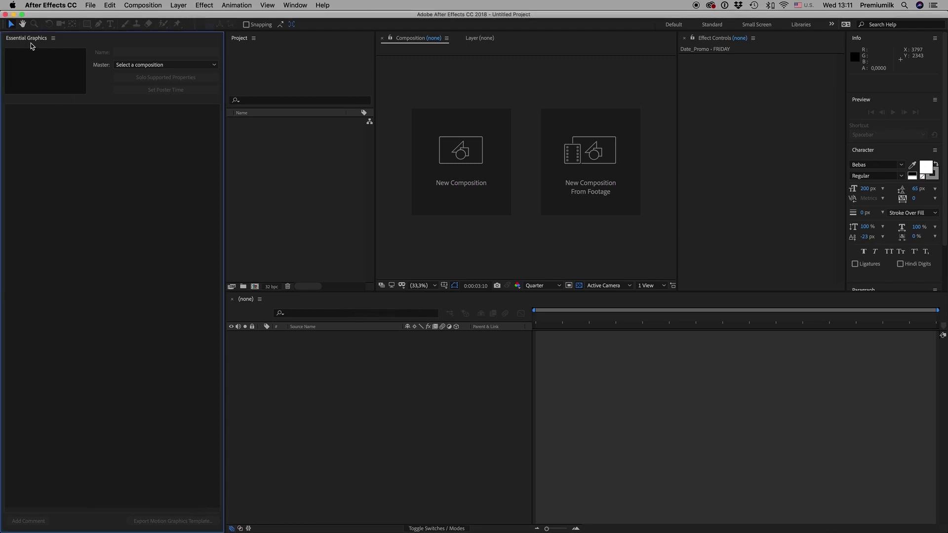
click(91, 6)
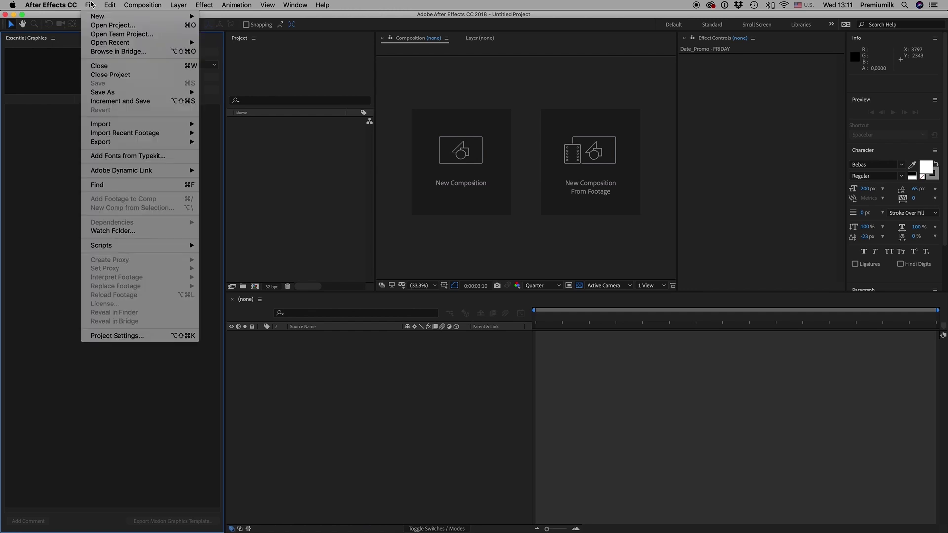
click(113, 25)
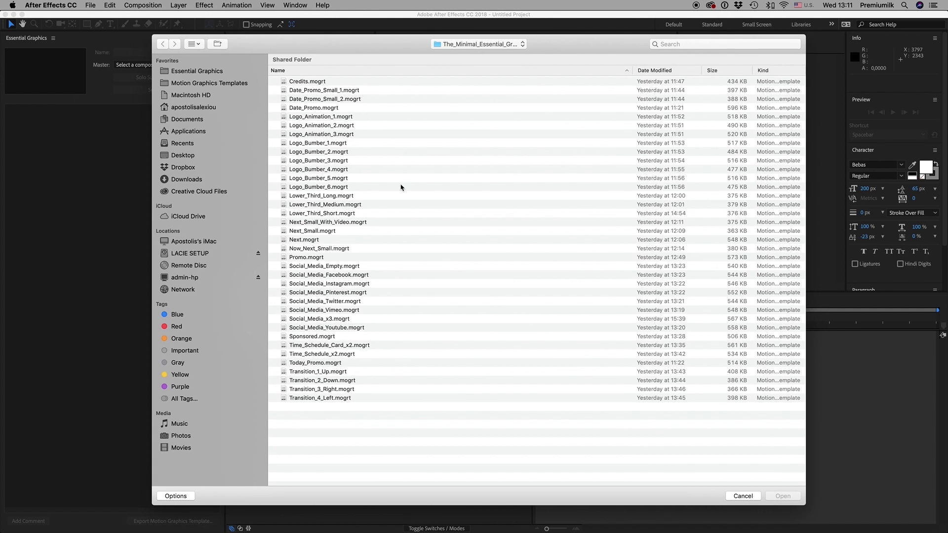
Step: Open Date_Promo.mogrt, extracting it to Downloads and replacing the existing Date_Promo folder
click(320, 108)
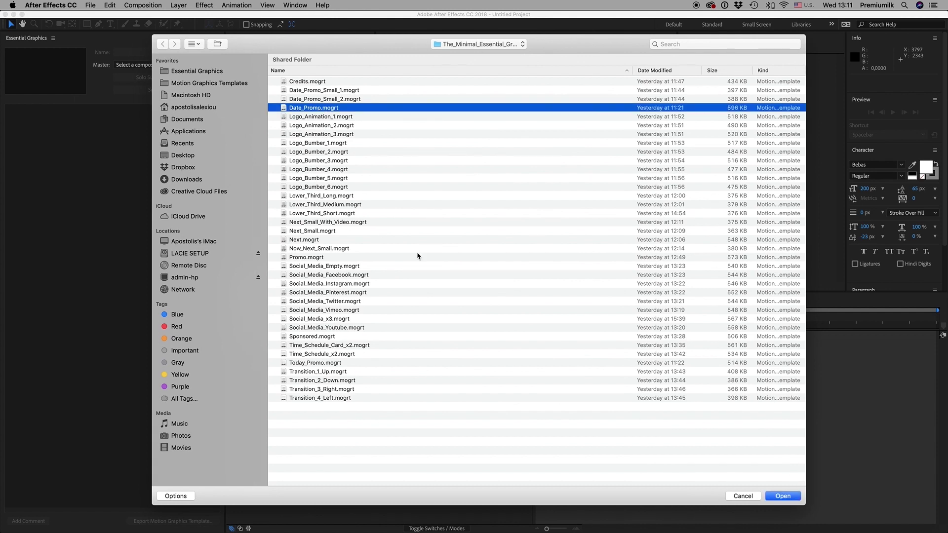
click(782, 496)
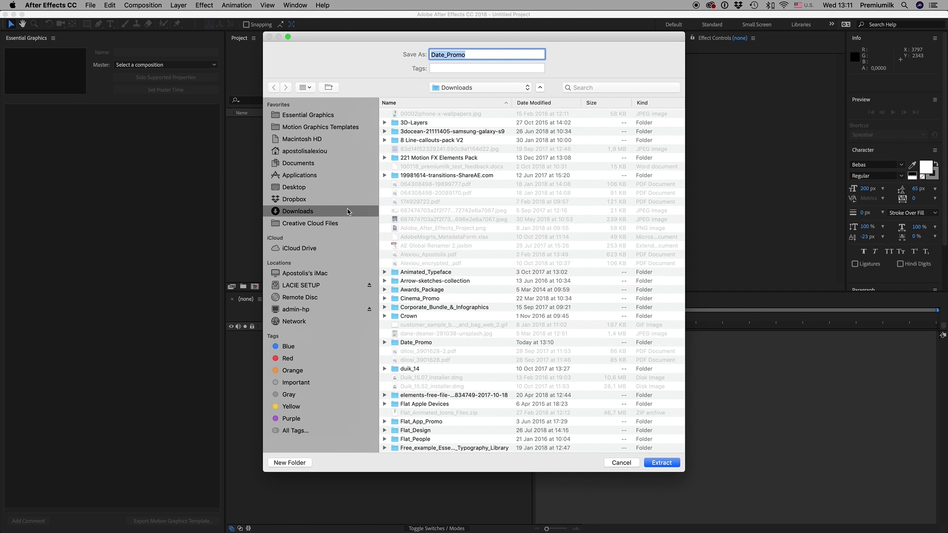
click(661, 462)
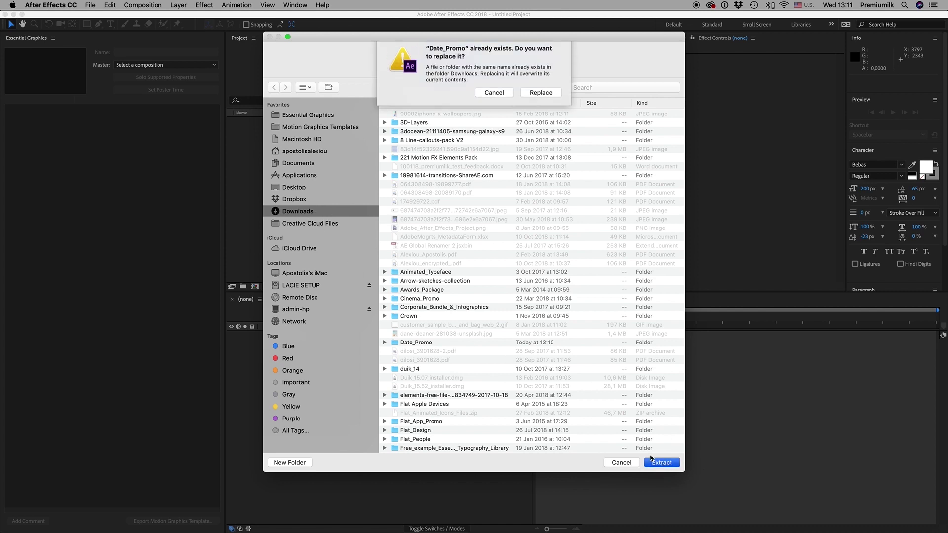
click(541, 96)
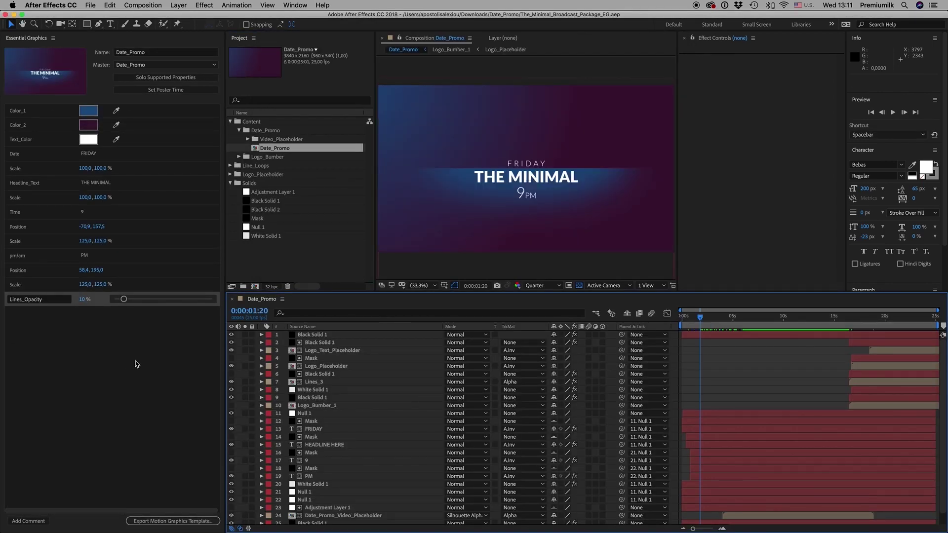
Step: Hide the TrkMat/mode columns and shy layers in the timeline, then select the FRIDAY layer
right_click(523, 327)
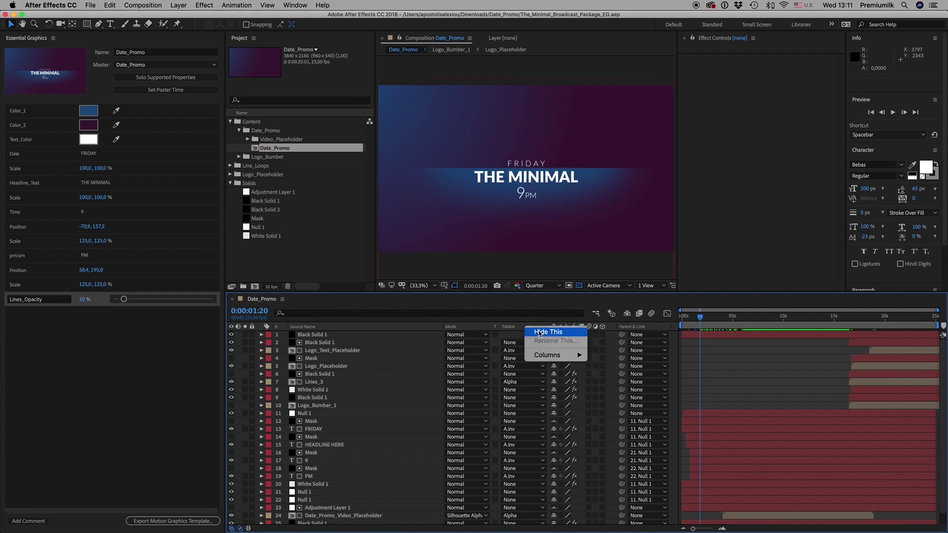
click(541, 332)
click(521, 314)
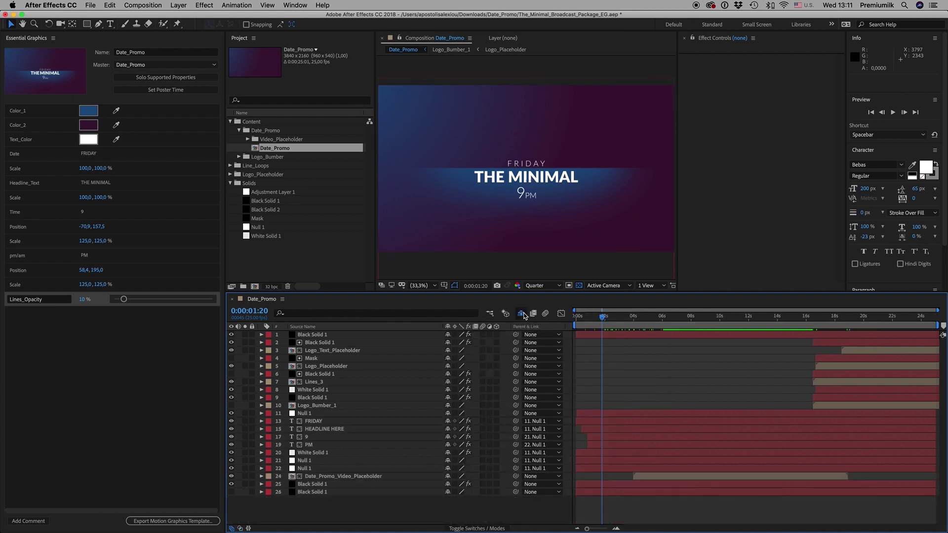
click(315, 422)
Step: Change the FRIDAY and HEADLINE HERE text layers from Lato to the Bebas font
double_click(317, 423)
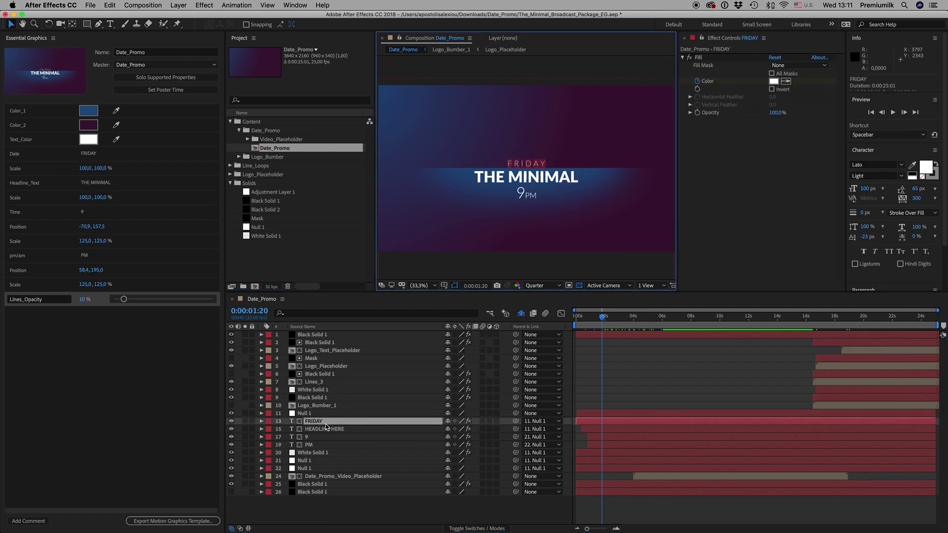
click(871, 164)
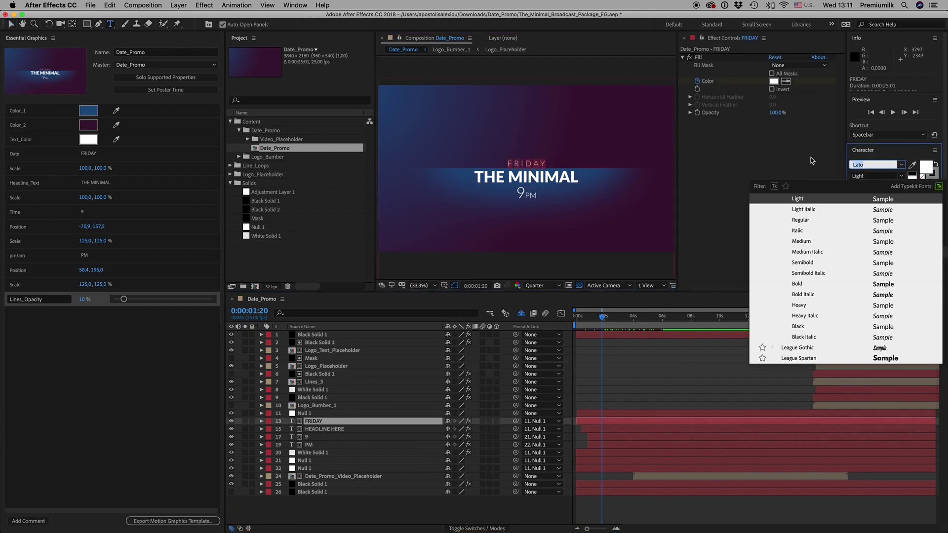
text(bebas)
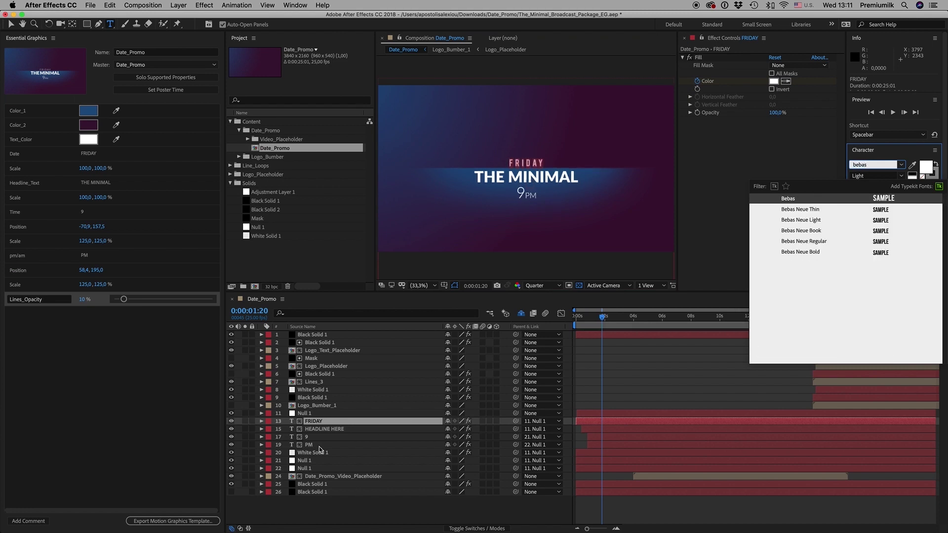
double_click(321, 429)
click(870, 164)
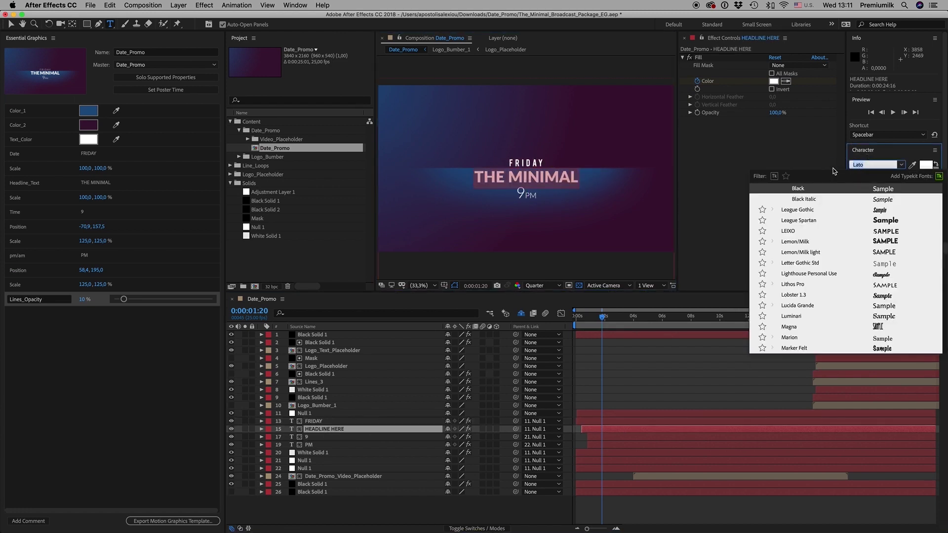
text(bebas)
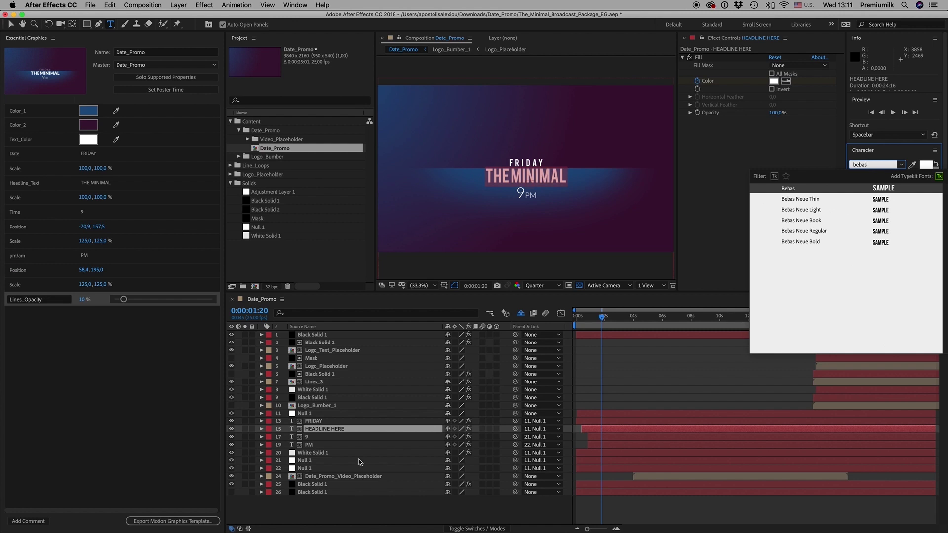
double_click(308, 438)
Step: Change the 9 and PM text layers to the Bebas font
click(871, 164)
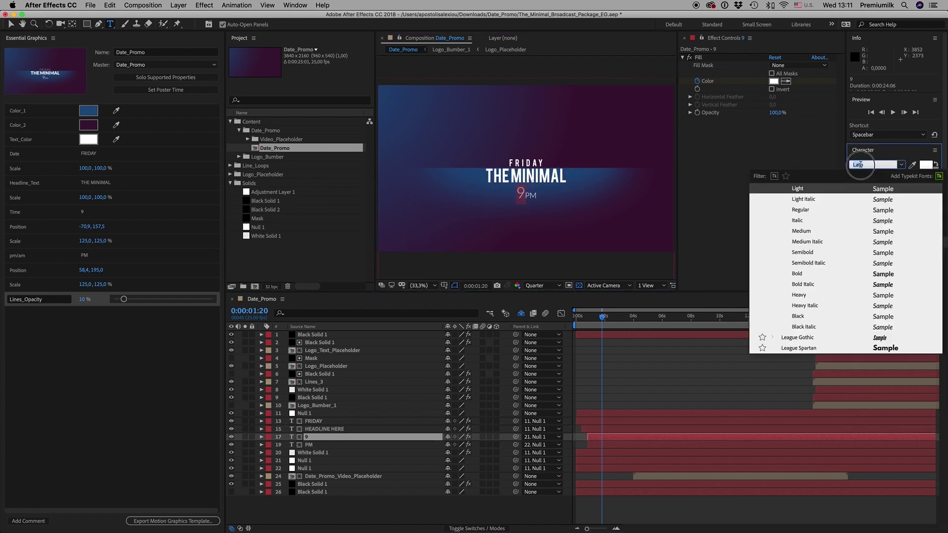
text(bebas)
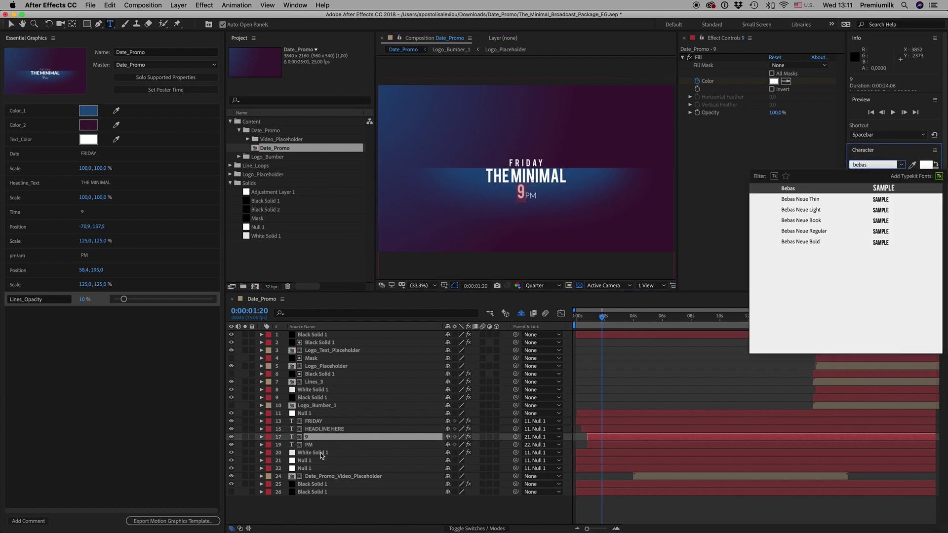
double_click(309, 445)
click(871, 164)
text(bebas)
click(606, 376)
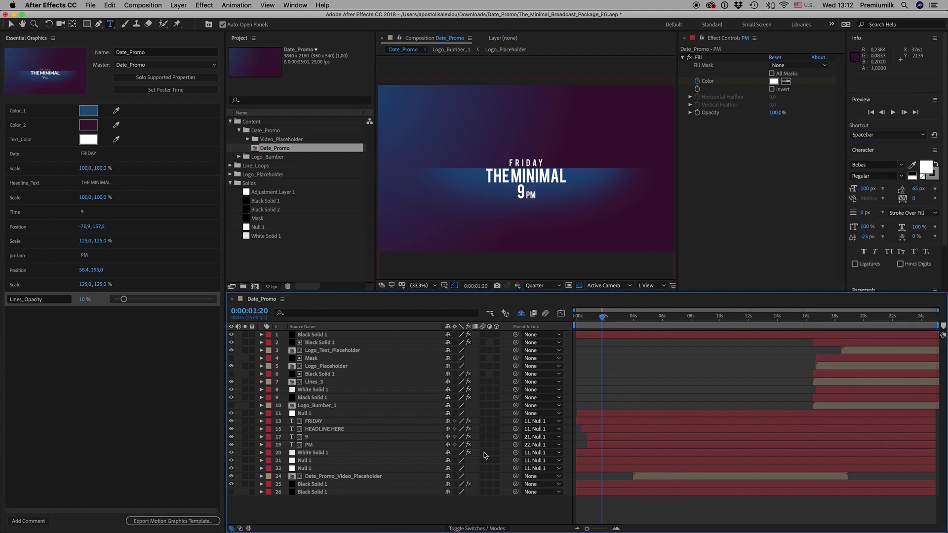
Step: Scale the headline to 89% and preview it over a black background at 0:00:02:02
click(138, 363)
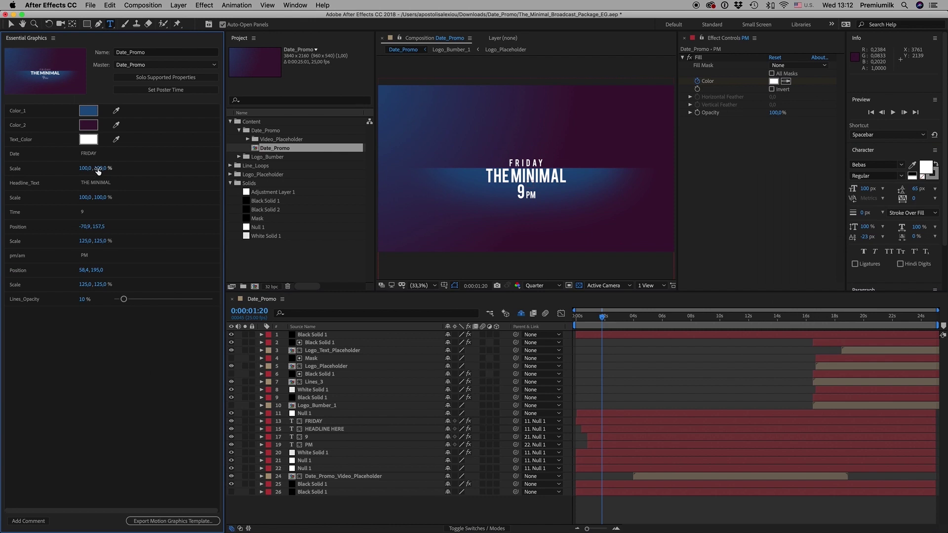
drag(102, 200, 91, 198)
drag(603, 325, 656, 329)
click(579, 285)
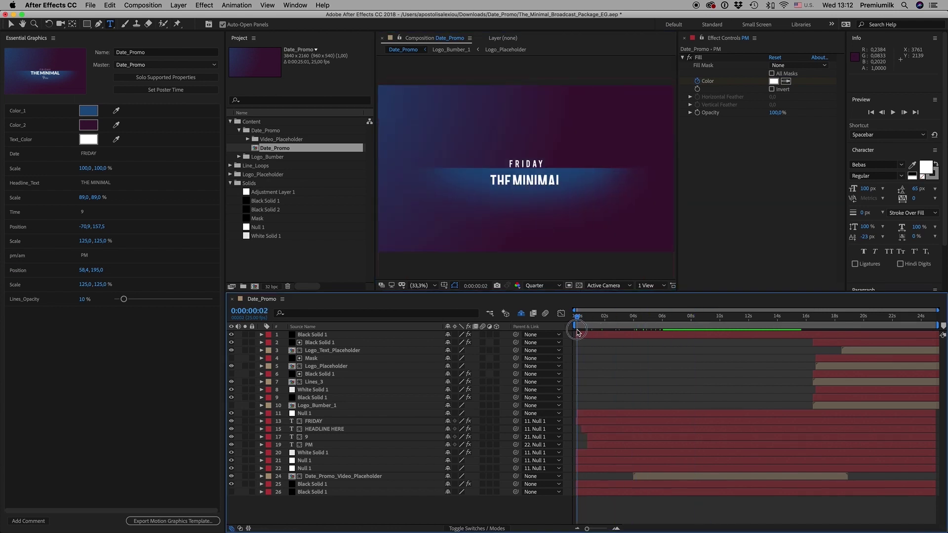
click(126, 334)
click(605, 316)
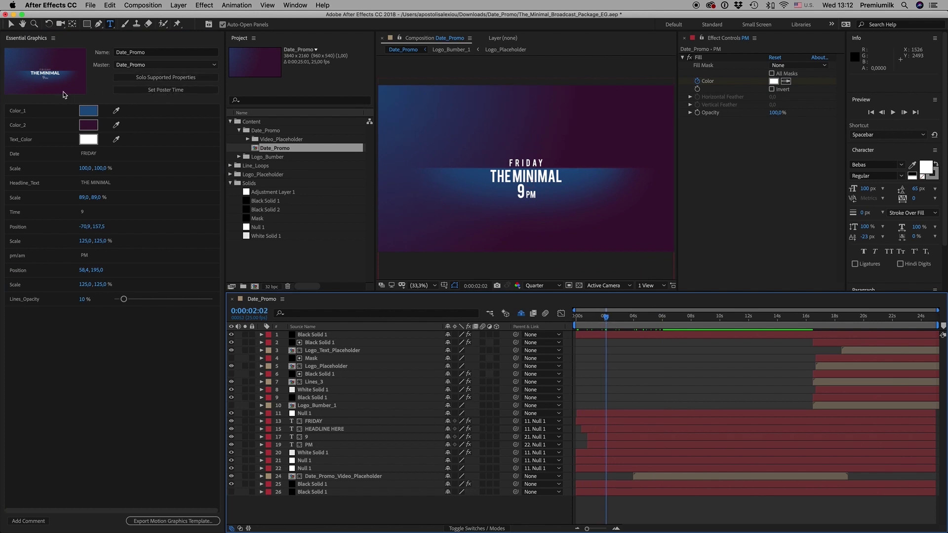
Step: Set the current frame as poster time, save the project, and start the template export
click(148, 90)
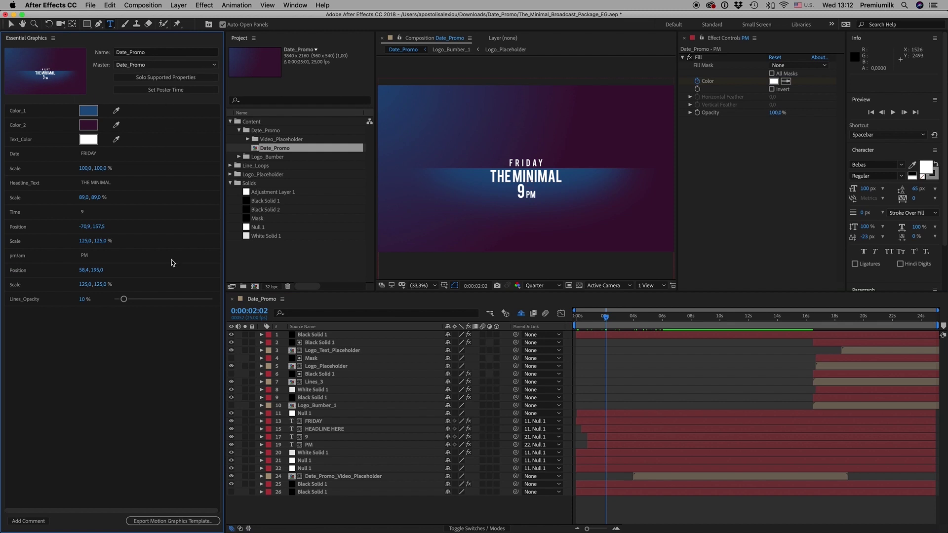
click(182, 521)
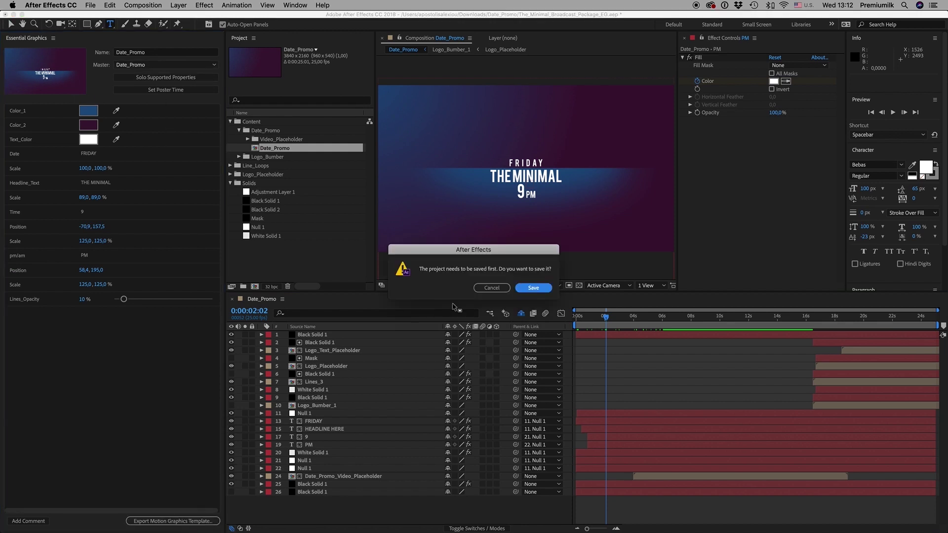
click(533, 289)
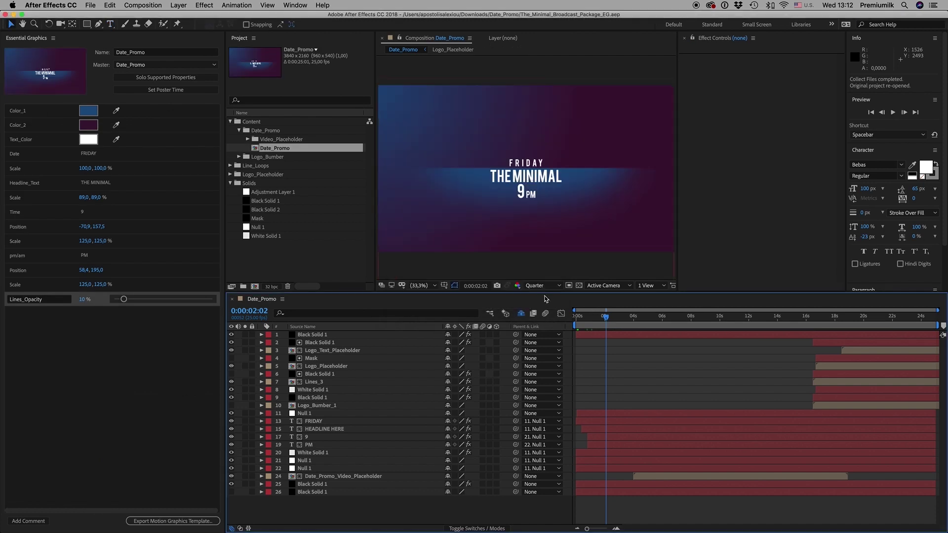
click(470, 153)
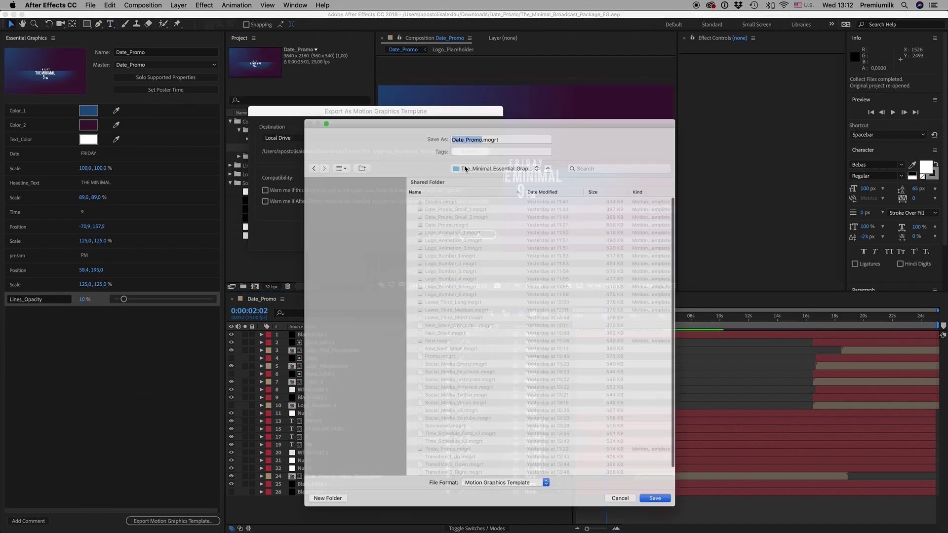
Step: Rename the template file to Date_Promo_NewFont.mogrt, save it, and confirm the export settings
click(477, 116)
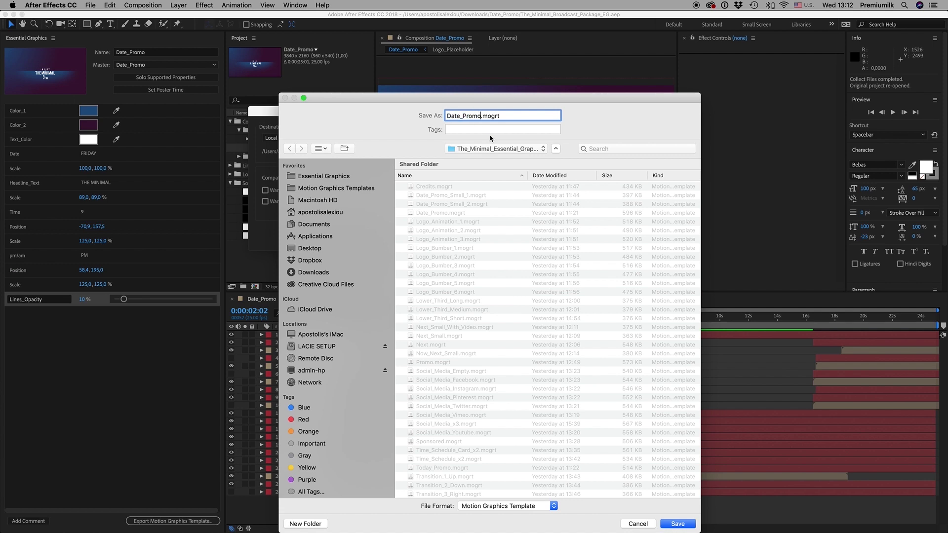
text(_NewFont)
click(683, 526)
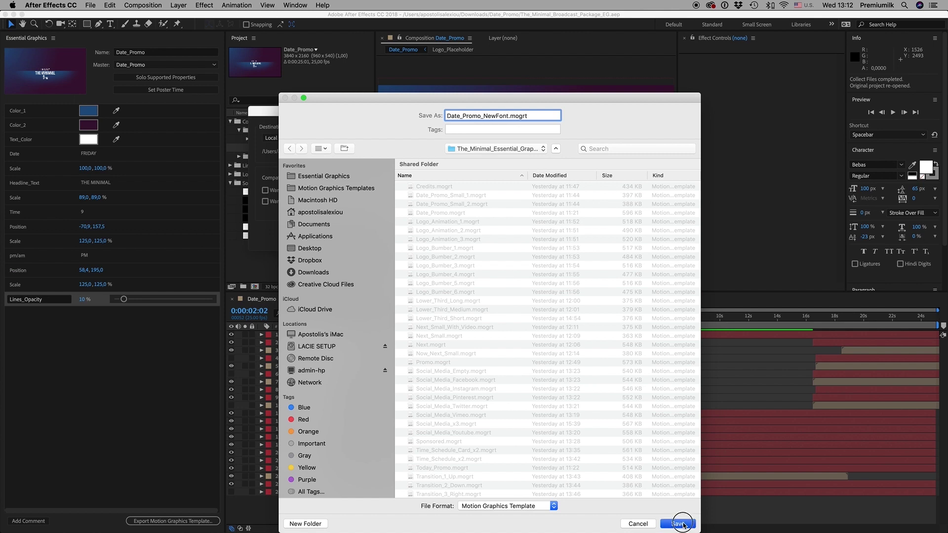
click(477, 235)
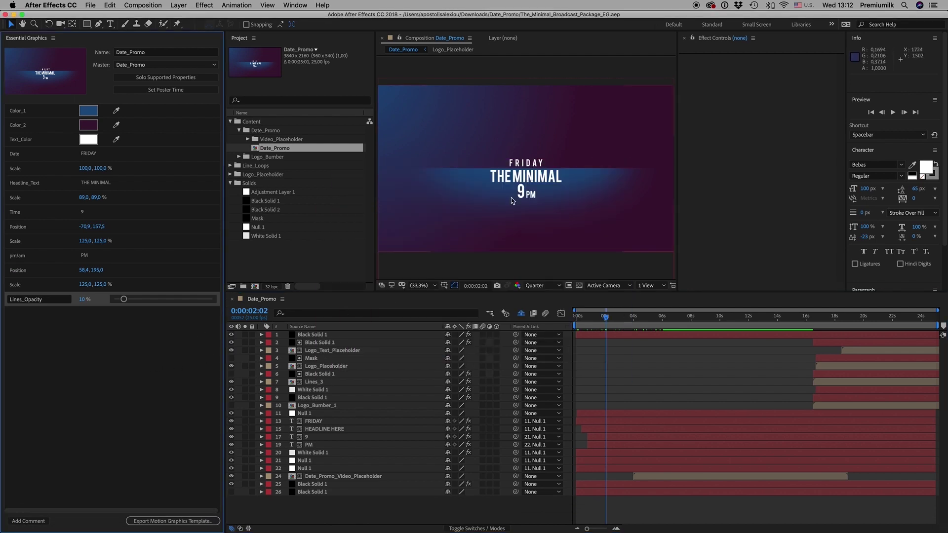
Step: Scrub the playhead to preview the Bebas-styled promo at 0:00:07:15
drag(606, 318, 684, 326)
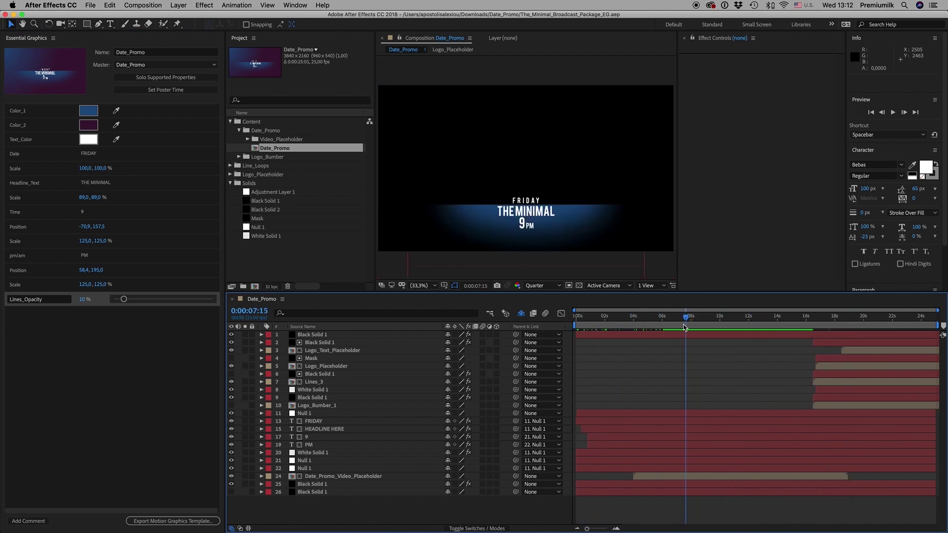
Step: Switch to Premiere Pro and open The_Minimal_Broadcast_Package from the recent projects
click(469, 523)
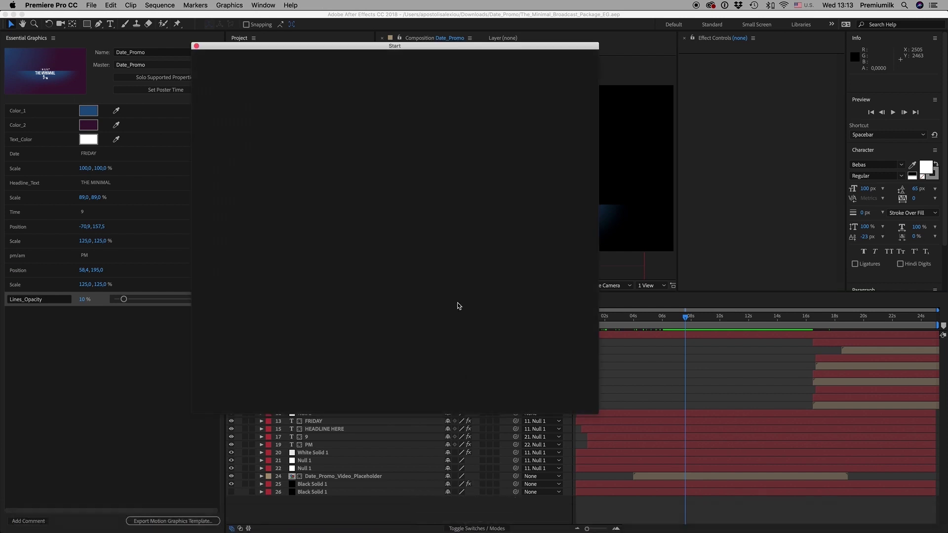
click(367, 158)
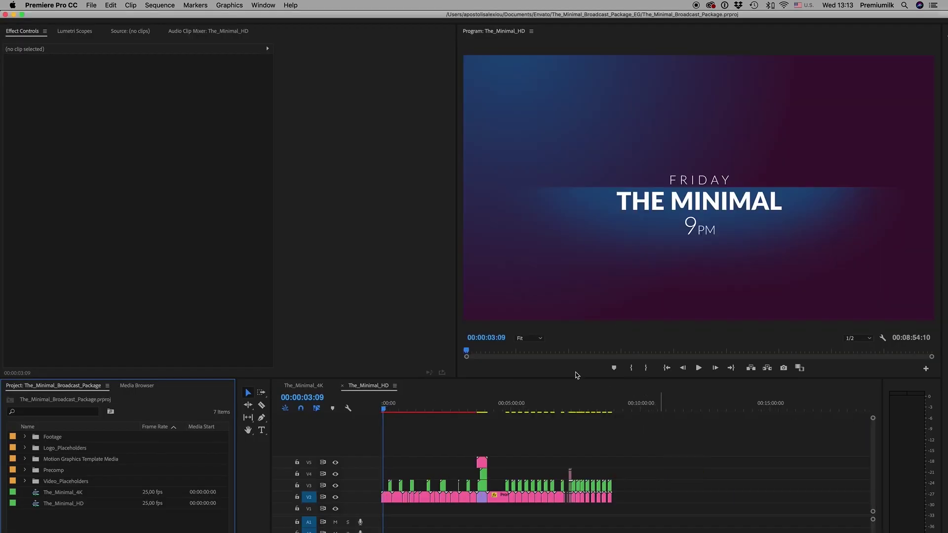
Step: Maximize Premiere Pro and install Date_Promo_NewFont.mogrt from the Essential Graphics panel
click(22, 15)
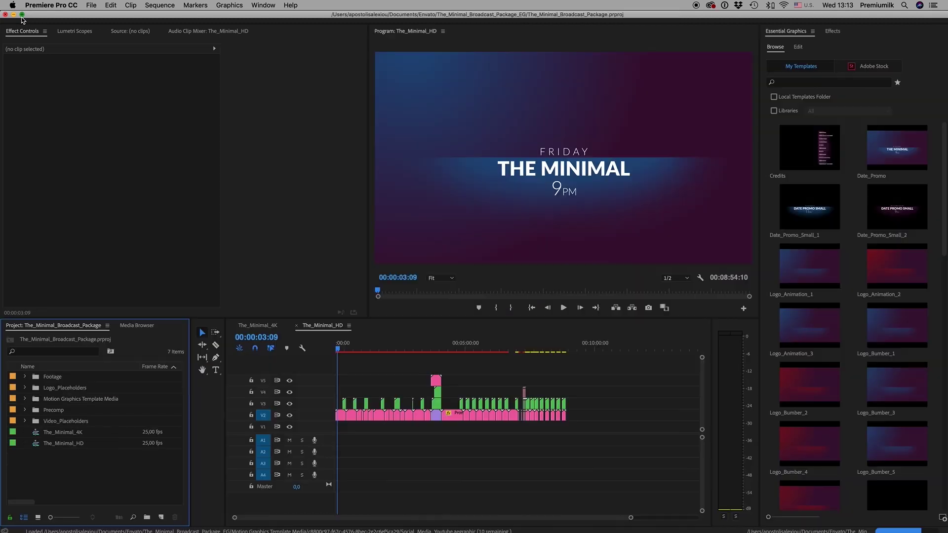
click(939, 178)
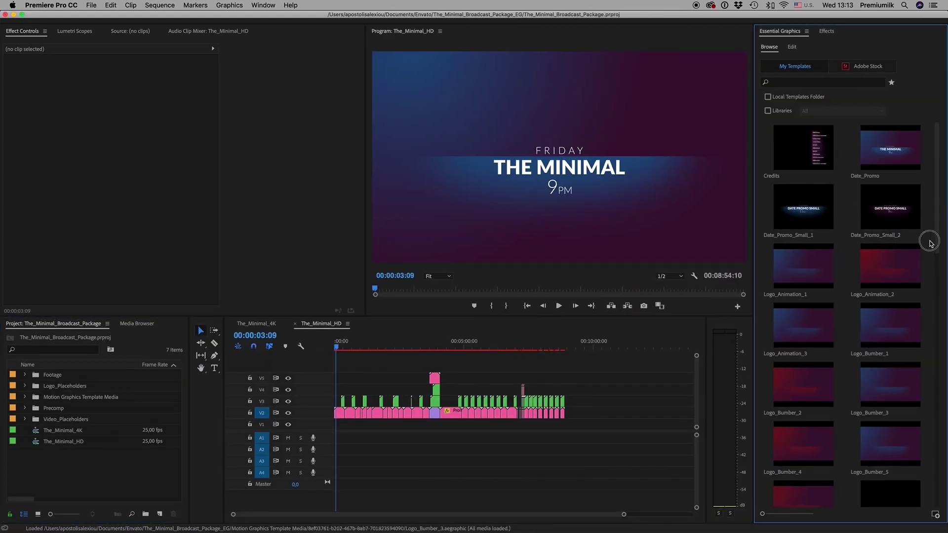
scroll(922, 345, down, 10)
scroll(926, 486, down, 3)
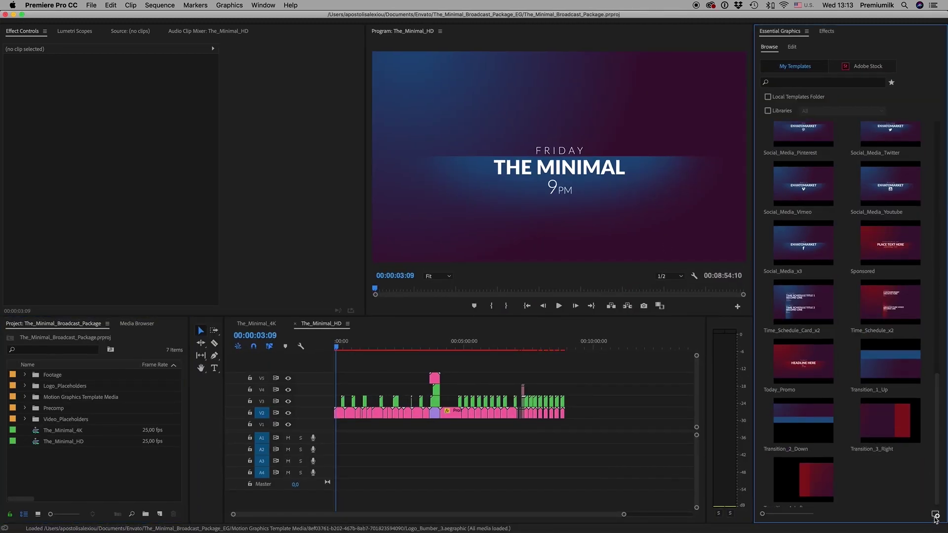
click(934, 515)
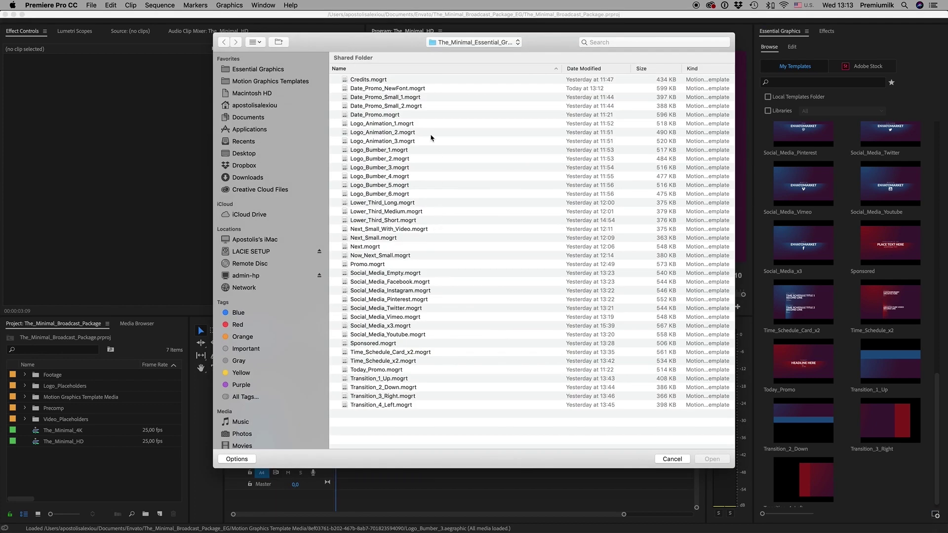
click(401, 89)
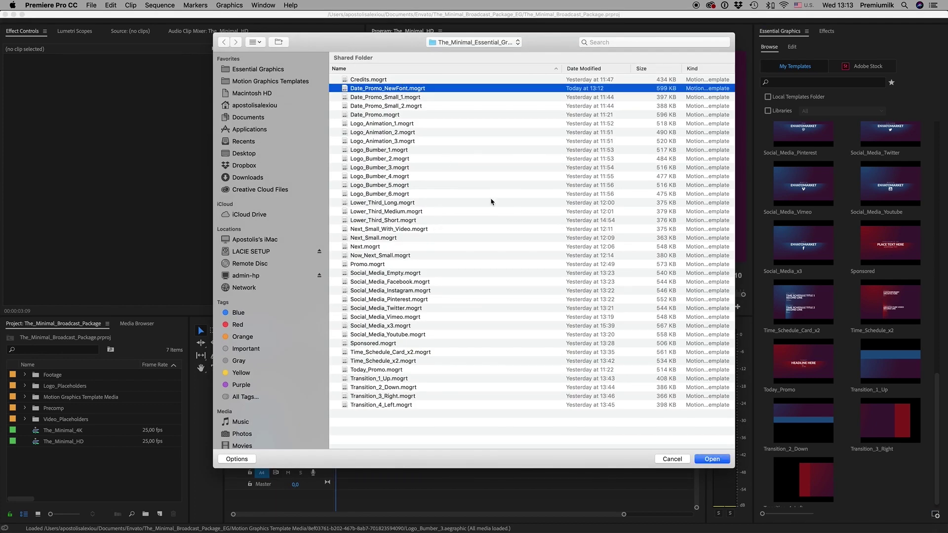
click(717, 459)
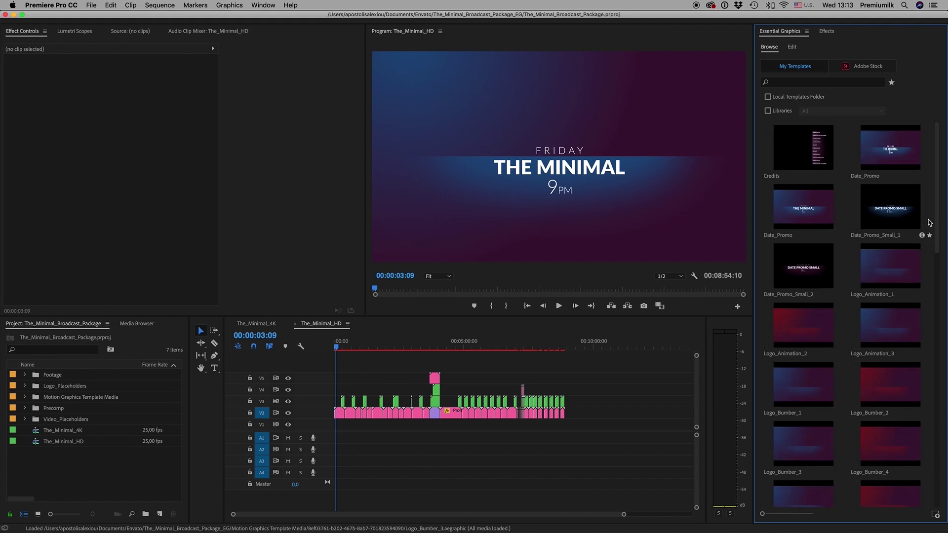
Step: Close The_Minimal_Broadcast_Package with File > Close Project and reopen it from recent projects
drag(934, 207, 938, 148)
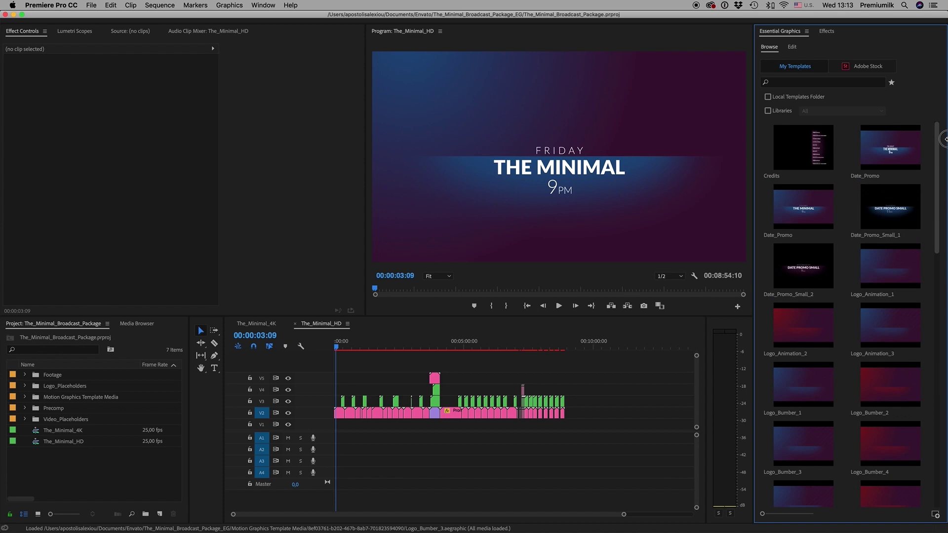
click(126, 147)
click(92, 5)
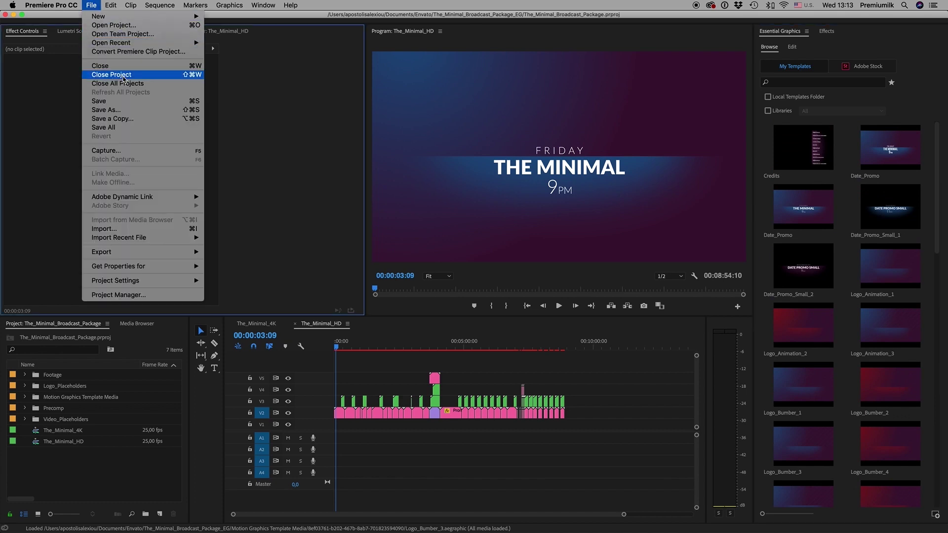
click(124, 78)
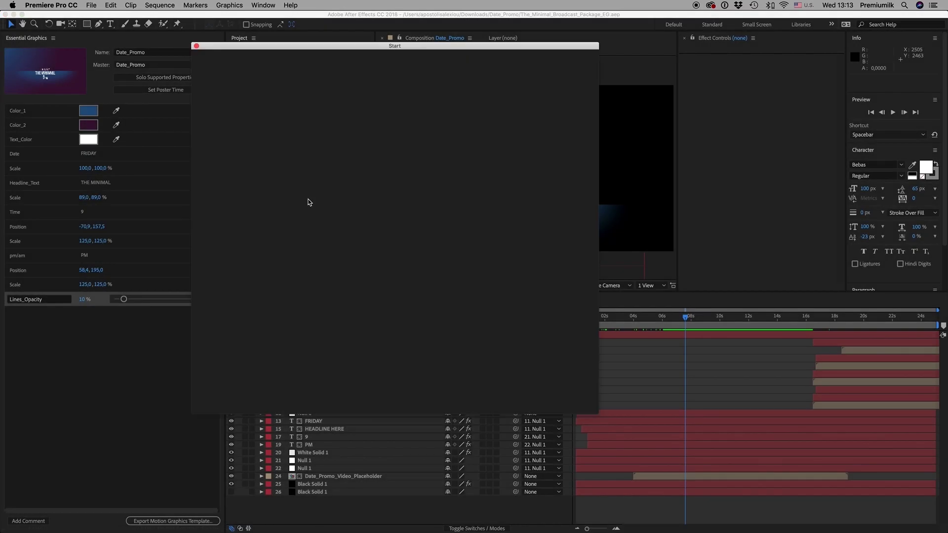
click(378, 154)
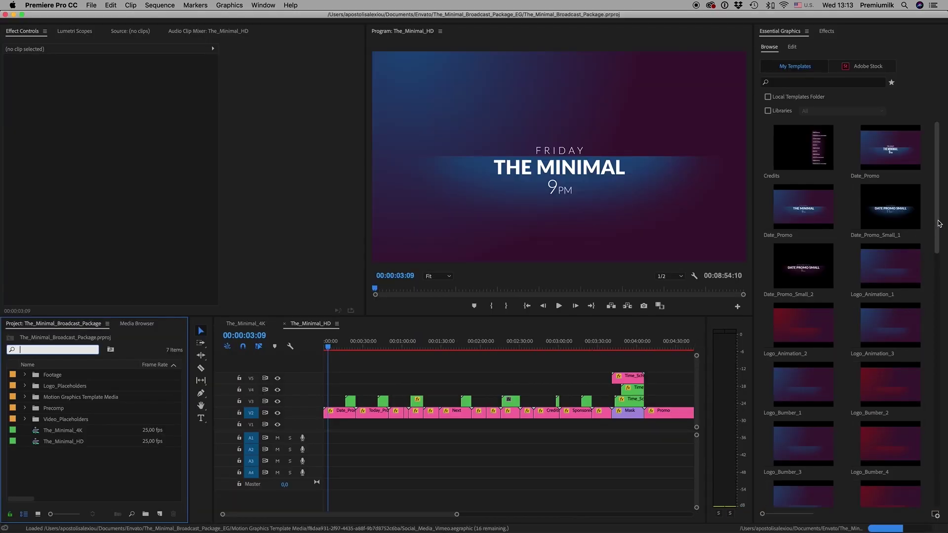
Step: Place the Date_Promo template from Essential Graphics onto The_Minimal_HD timeline at 09:30
click(878, 156)
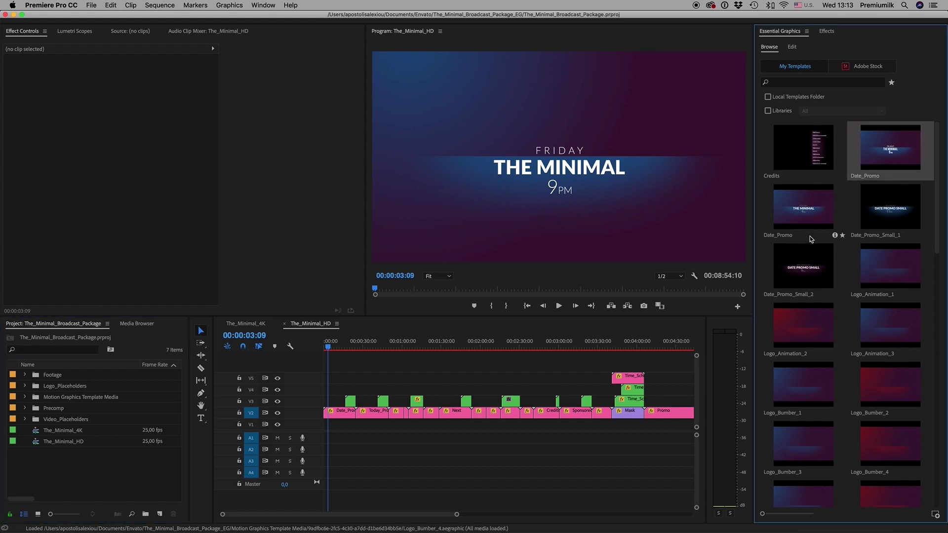
scroll(517, 372, down, 4)
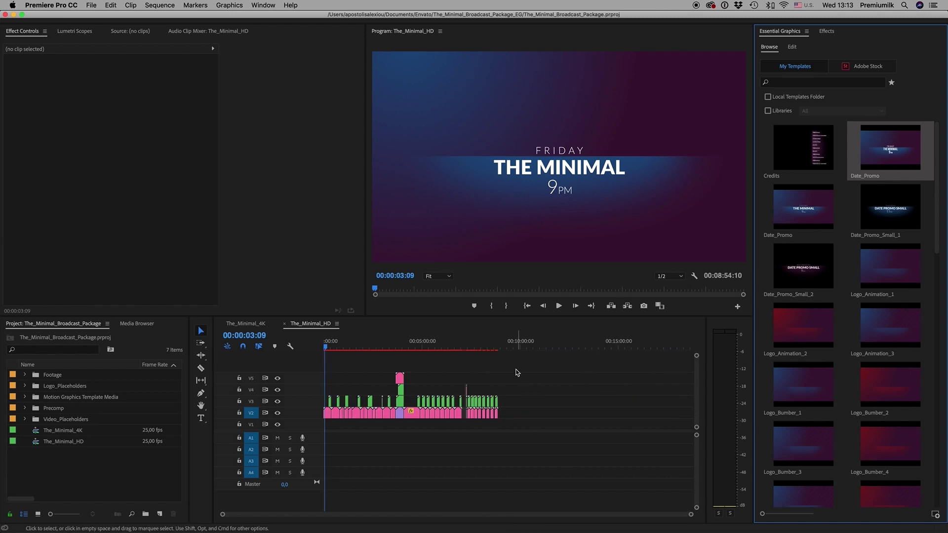
click(511, 341)
scroll(511, 345, up, 5)
drag(882, 157, 491, 414)
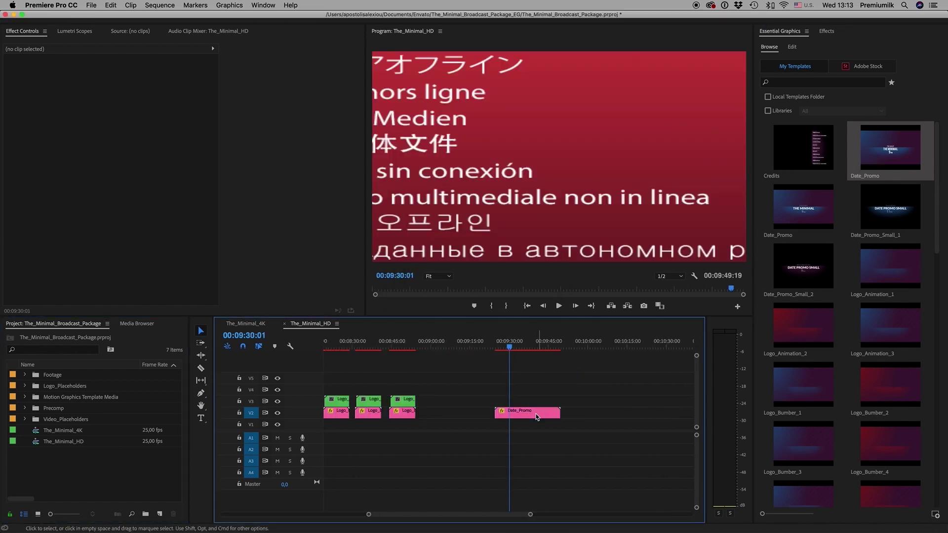
right_click(537, 417)
Step: Fit the Date_Promo clip to frame size, scrub its title around 09:30, then return to After Effects
click(591, 428)
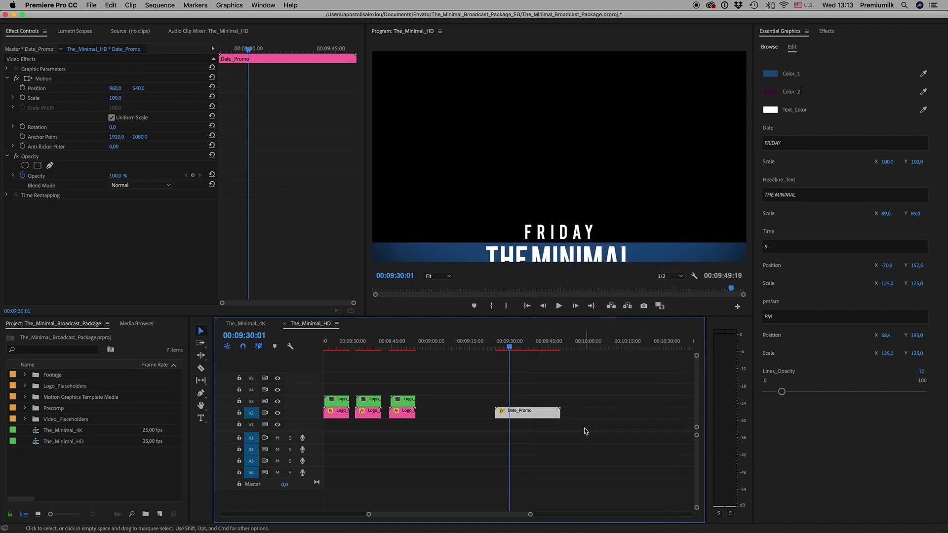
click(504, 347)
drag(503, 347, 510, 347)
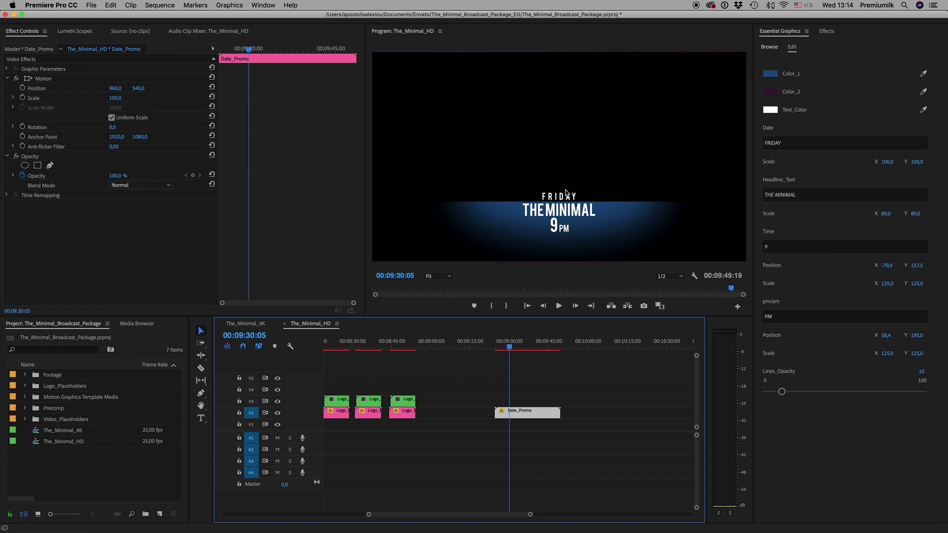
mouse_move(505, 348)
mouse_down()
mouse_move(514, 349)
mouse_move(503, 351)
mouse_up()
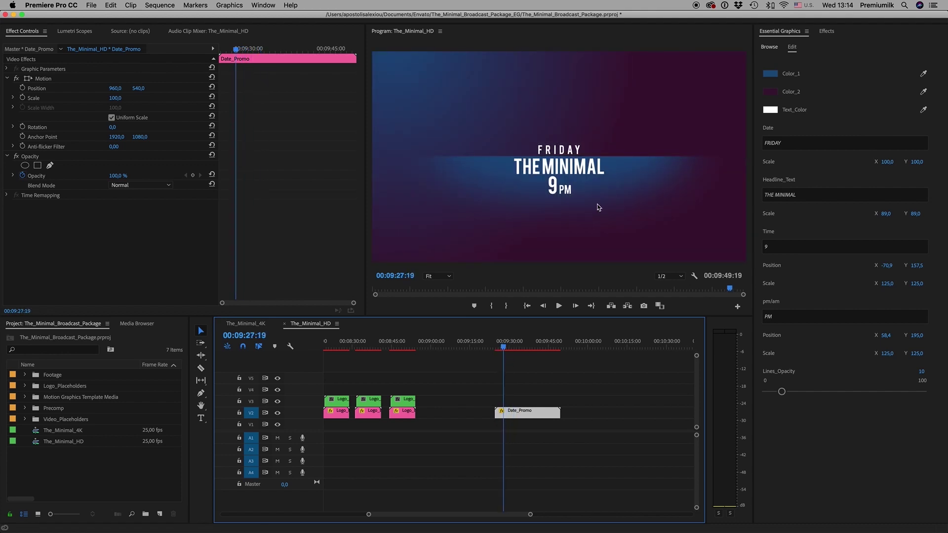
click(378, 521)
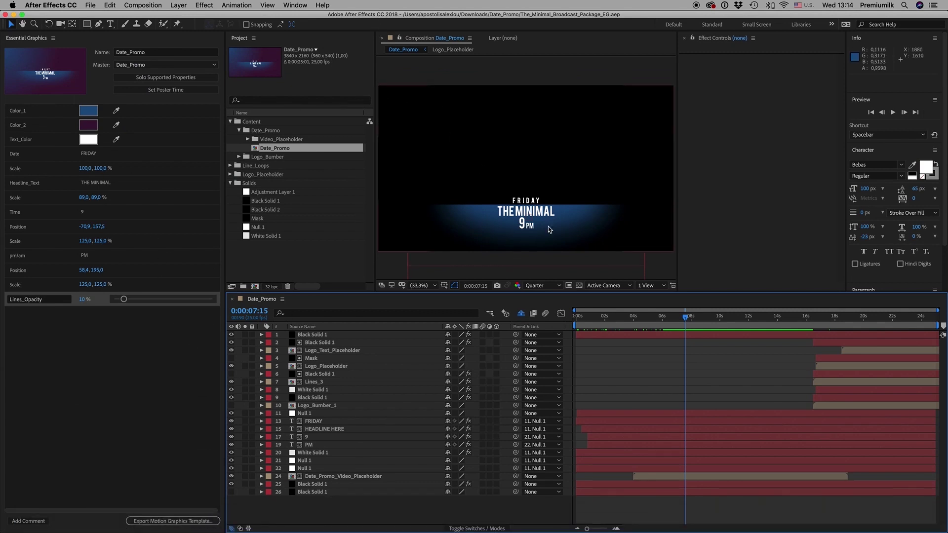
click(687, 319)
drag(687, 320, 683, 318)
click(105, 375)
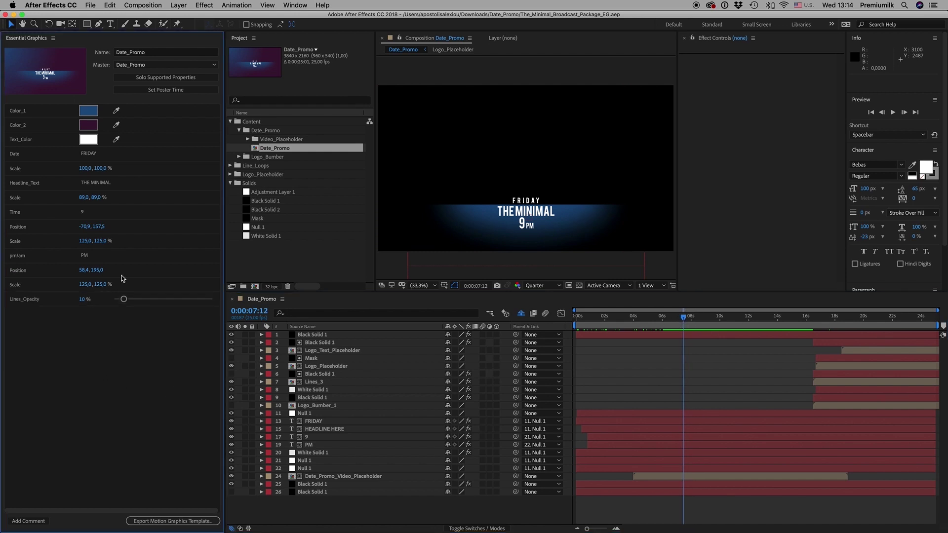
click(153, 54)
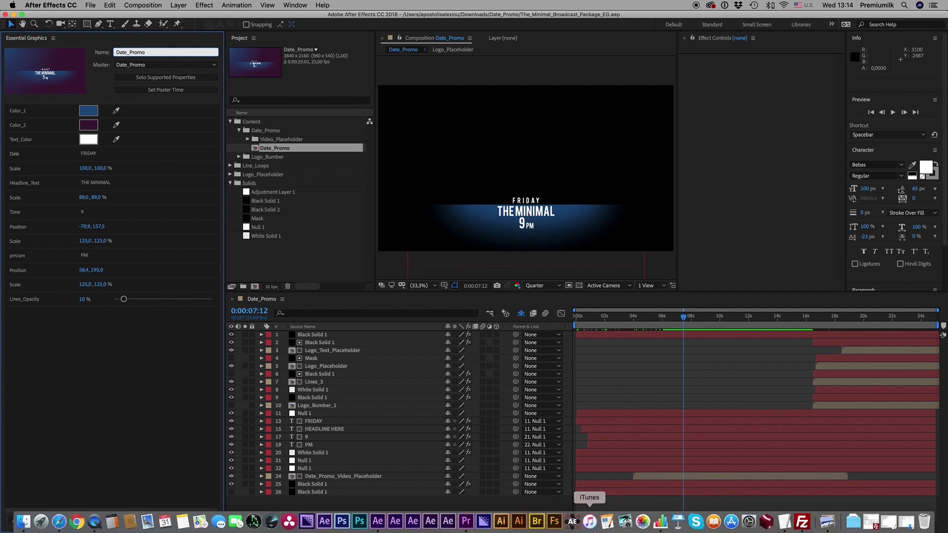
click(468, 519)
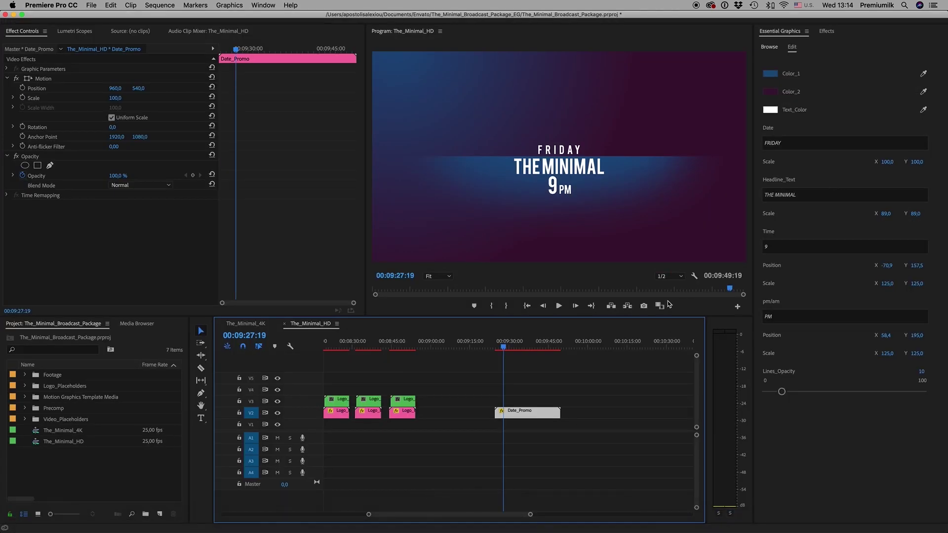
click(466, 520)
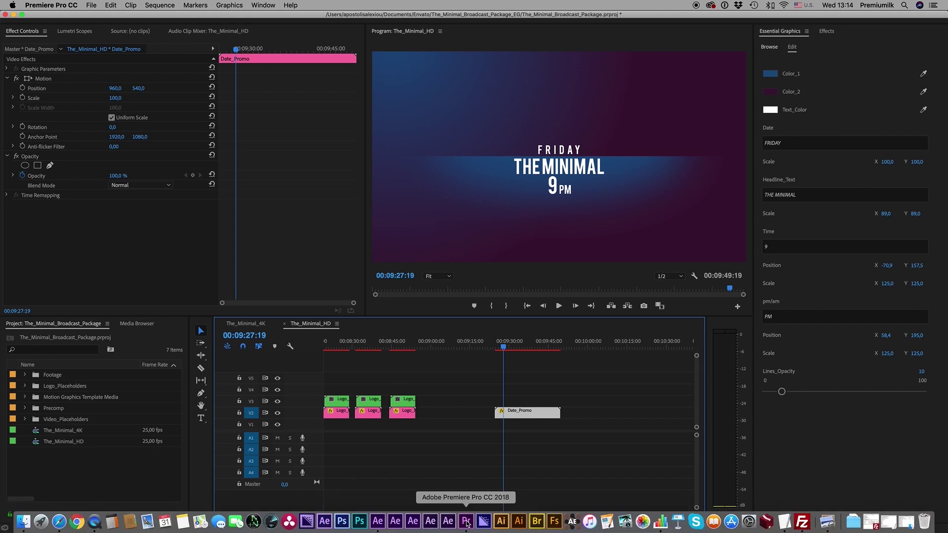
click(14, 15)
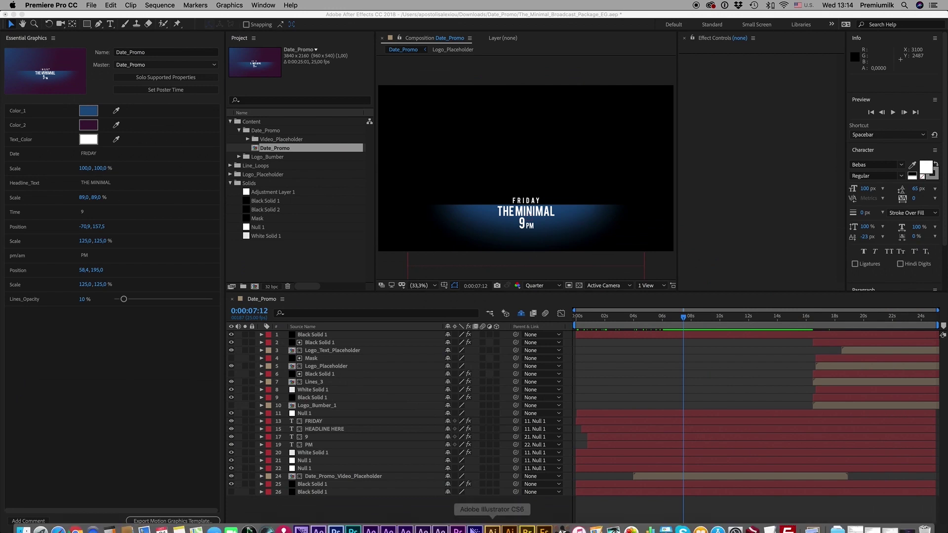
click(466, 529)
click(773, 48)
click(808, 220)
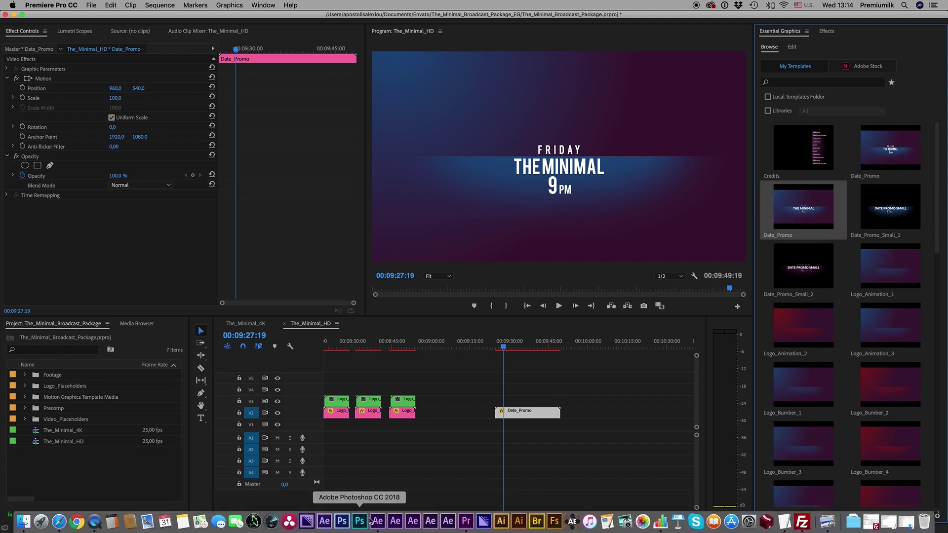
click(377, 521)
click(152, 54)
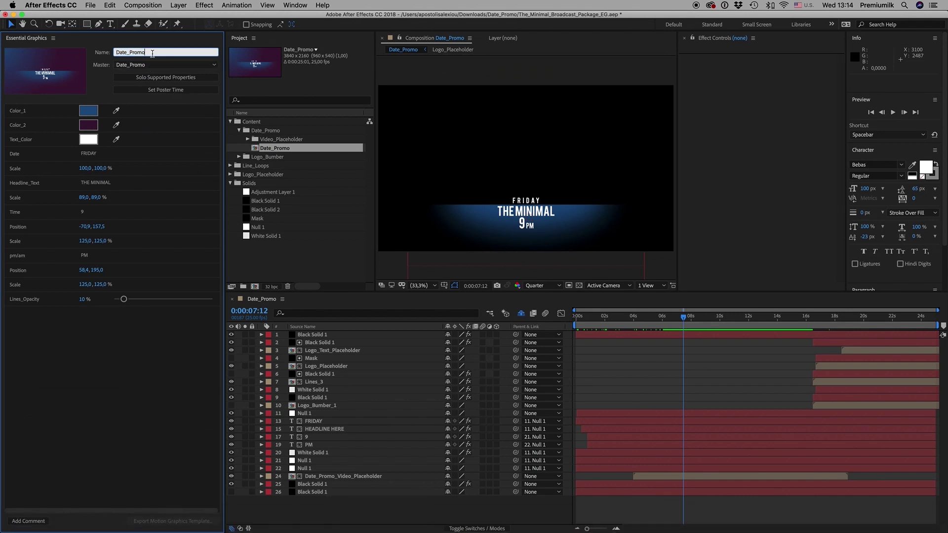